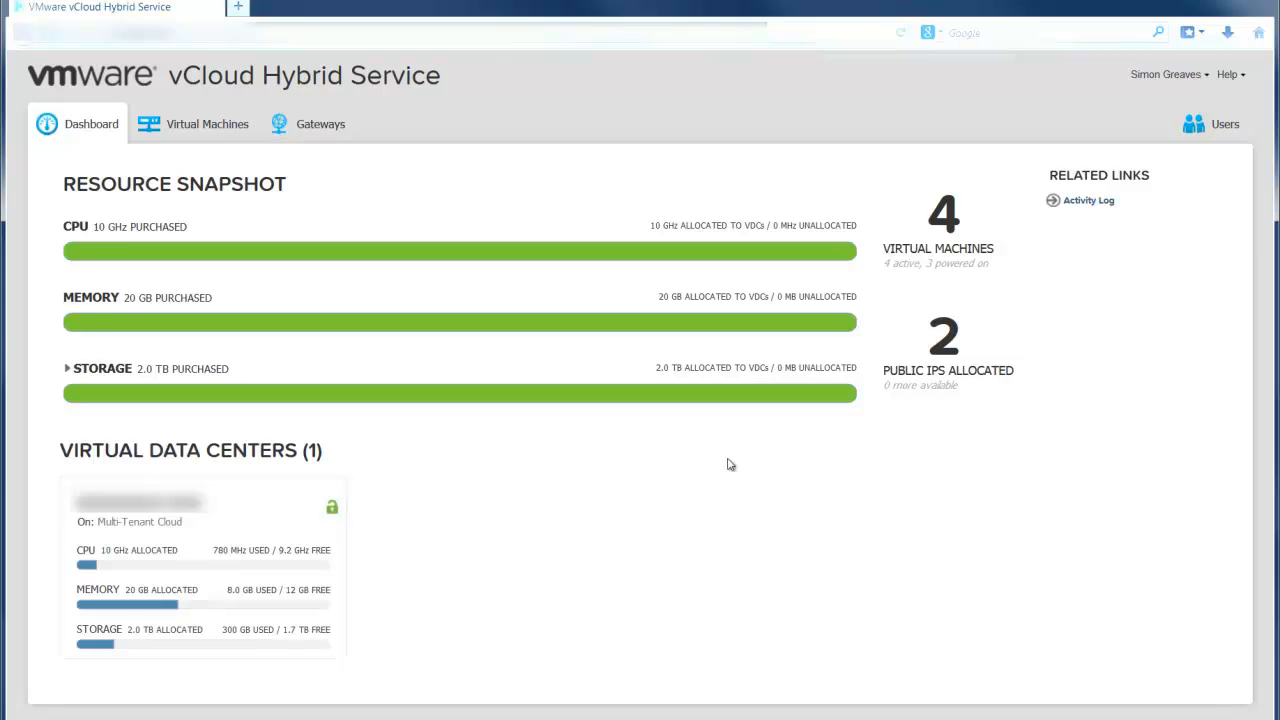
Review the overall virtual machine list, then open the Multi-Tenant Cloud virtual data center's details and show its virtual machines.
{"action": "mouse_move", "coordinate": [949, 281]}
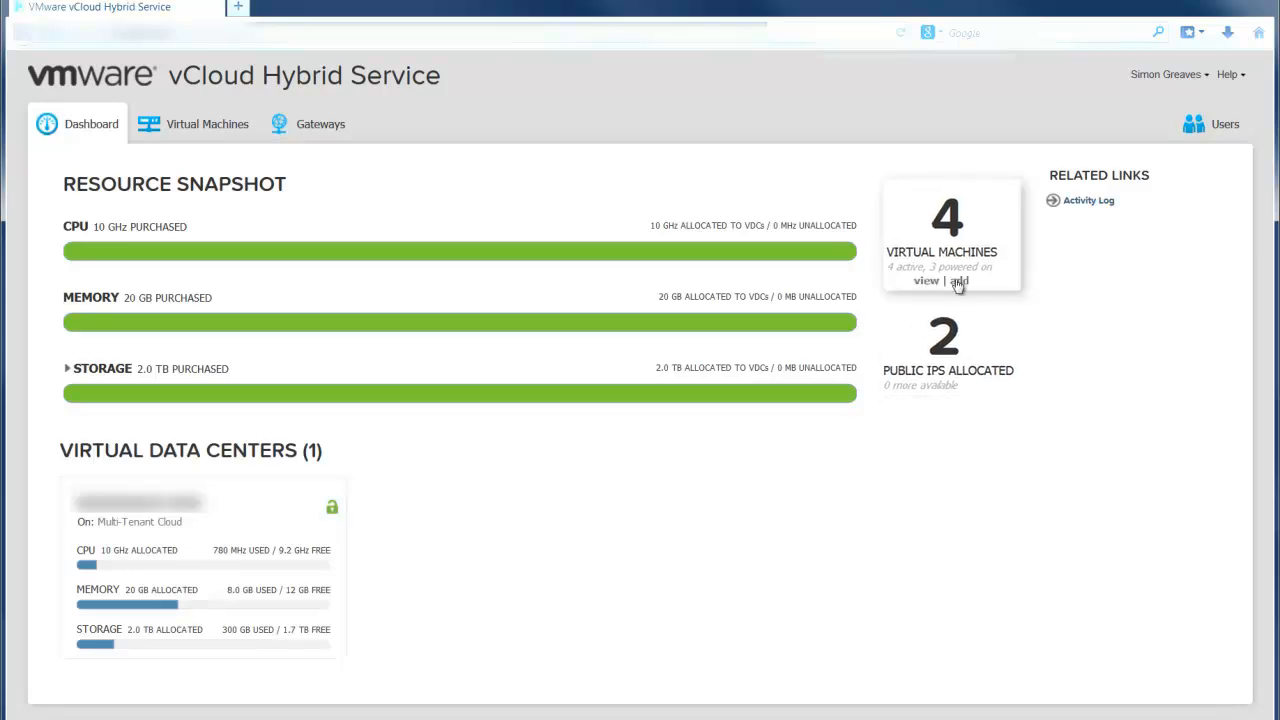
{"action": "left_click", "coordinate": [218, 137]}
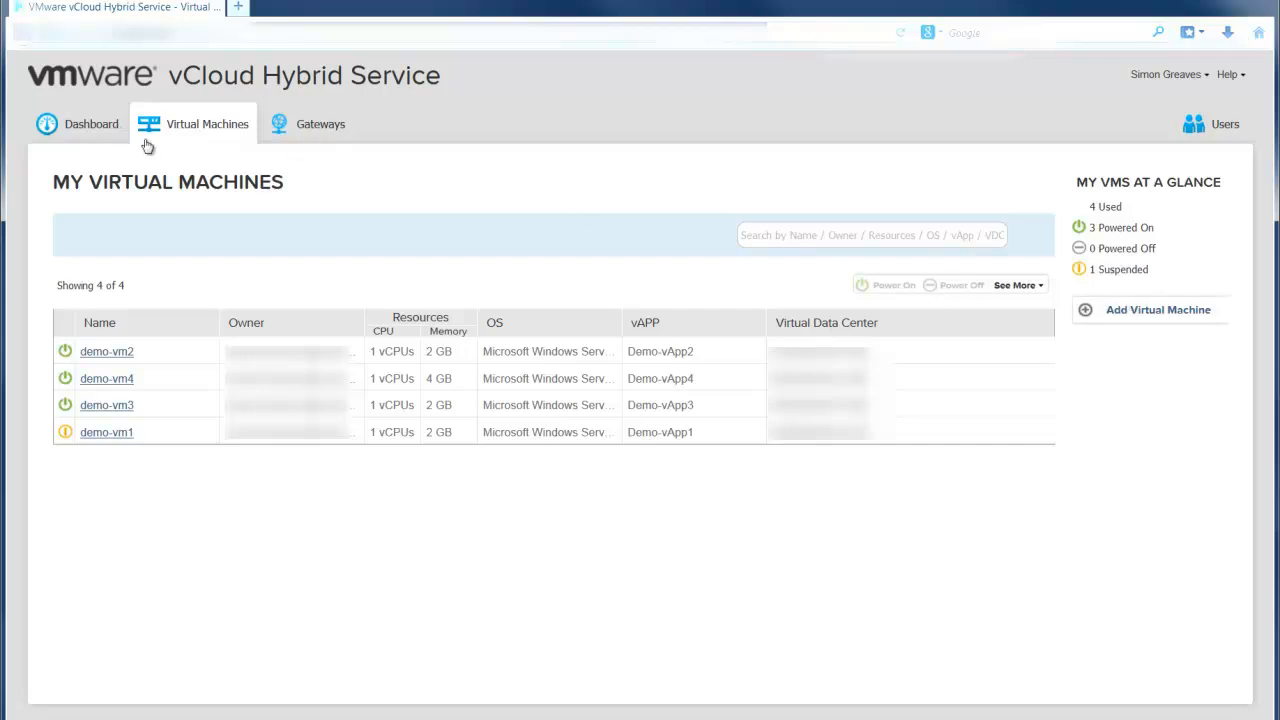
{"action": "left_click", "coordinate": [110, 137]}
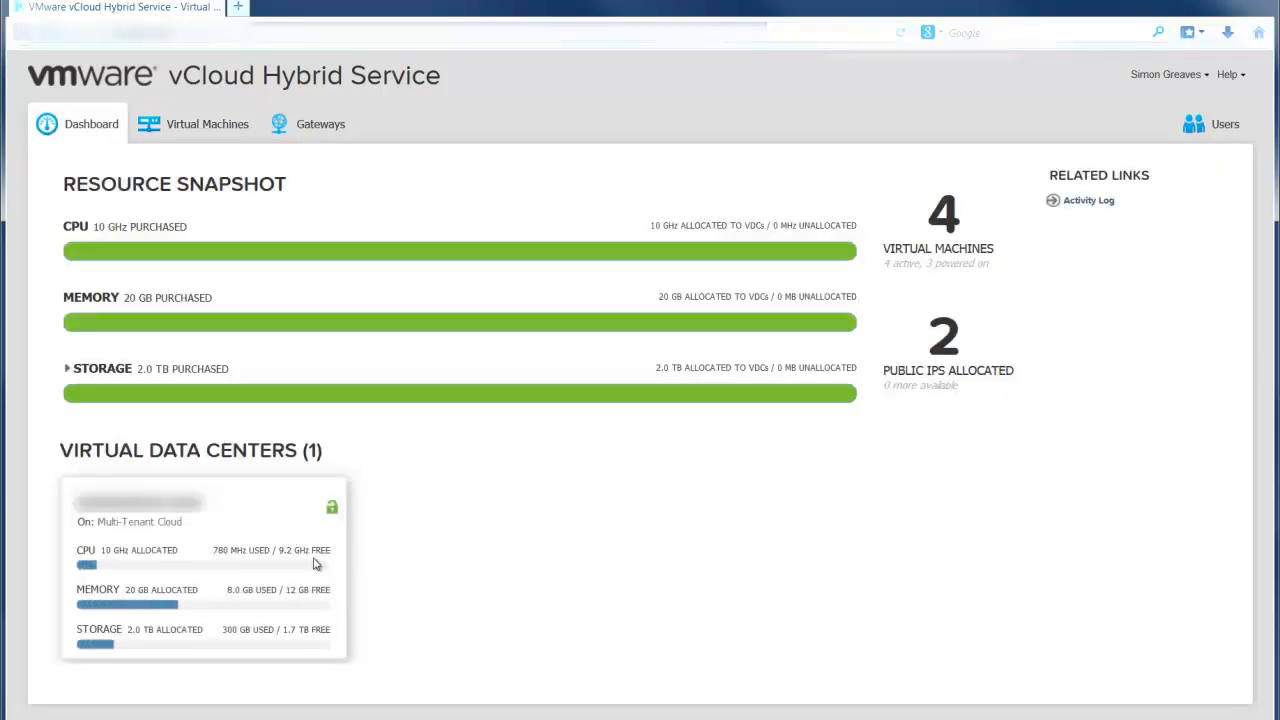
{"action": "left_click", "coordinate": [313, 564]}
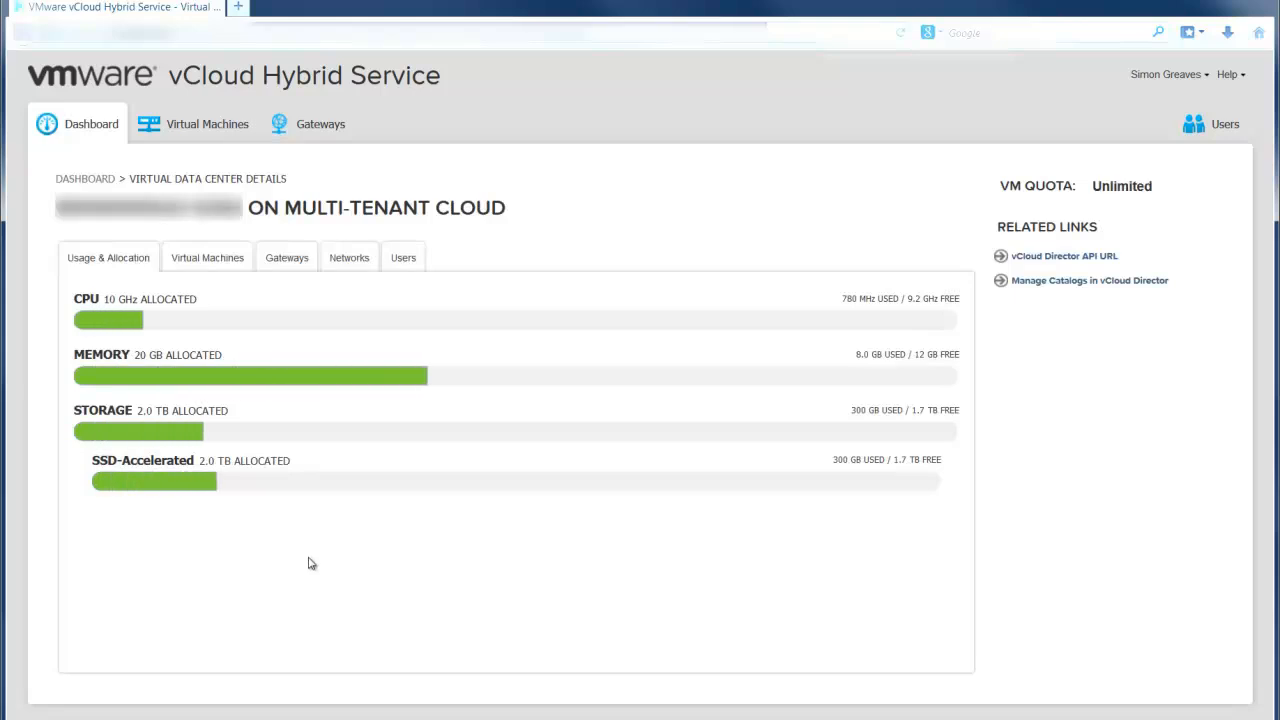
{"action": "left_click", "coordinate": [209, 255]}
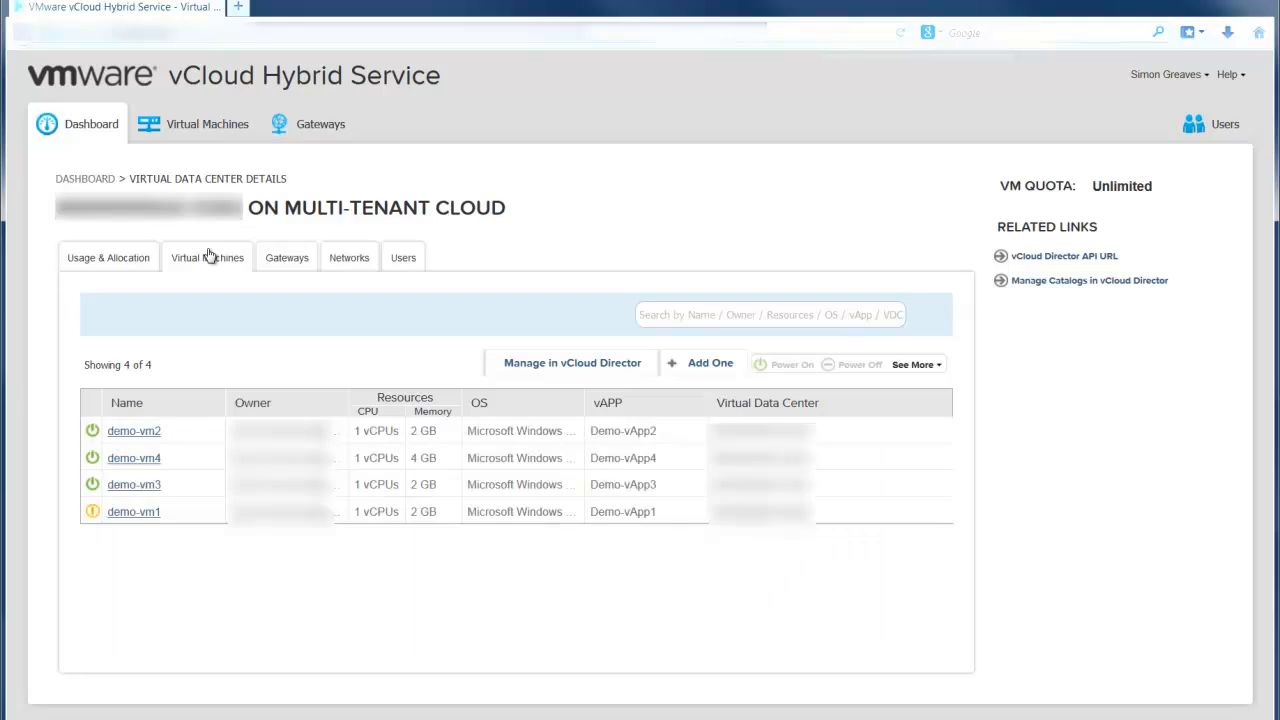
Start a new virtual machine in this data center from the Windows 2008 R2 64-bit template in My Catalog.
{"action": "left_click", "coordinate": [690, 366]}
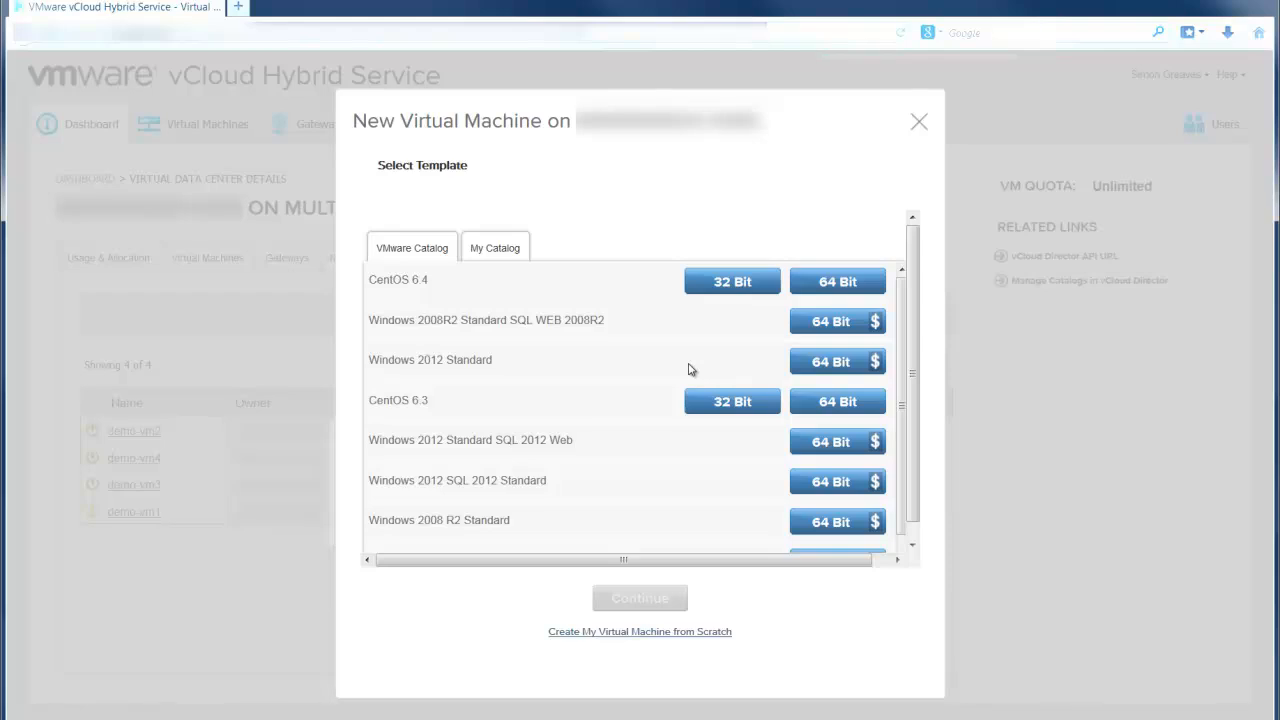
{"action": "left_click", "coordinate": [904, 549]}
{"action": "left_click", "coordinate": [503, 252]}
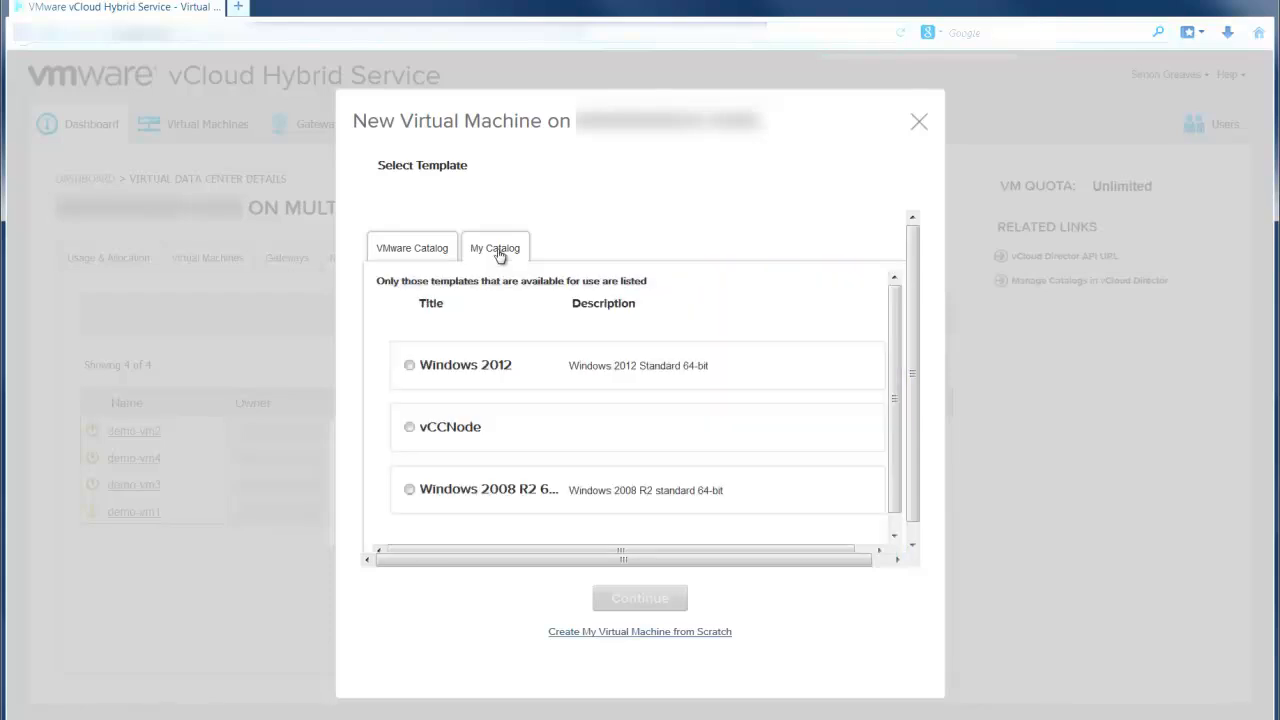
{"action": "left_click", "coordinate": [410, 490]}
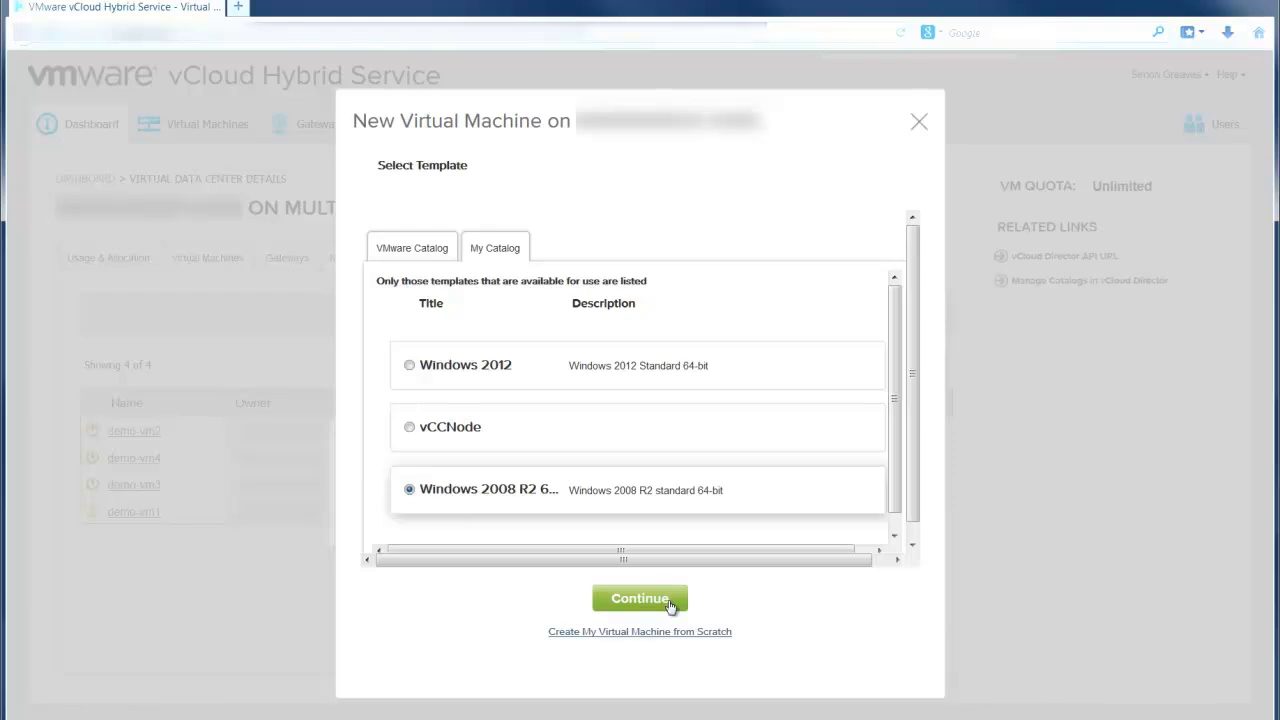
{"action": "left_click", "coordinate": [669, 604]}
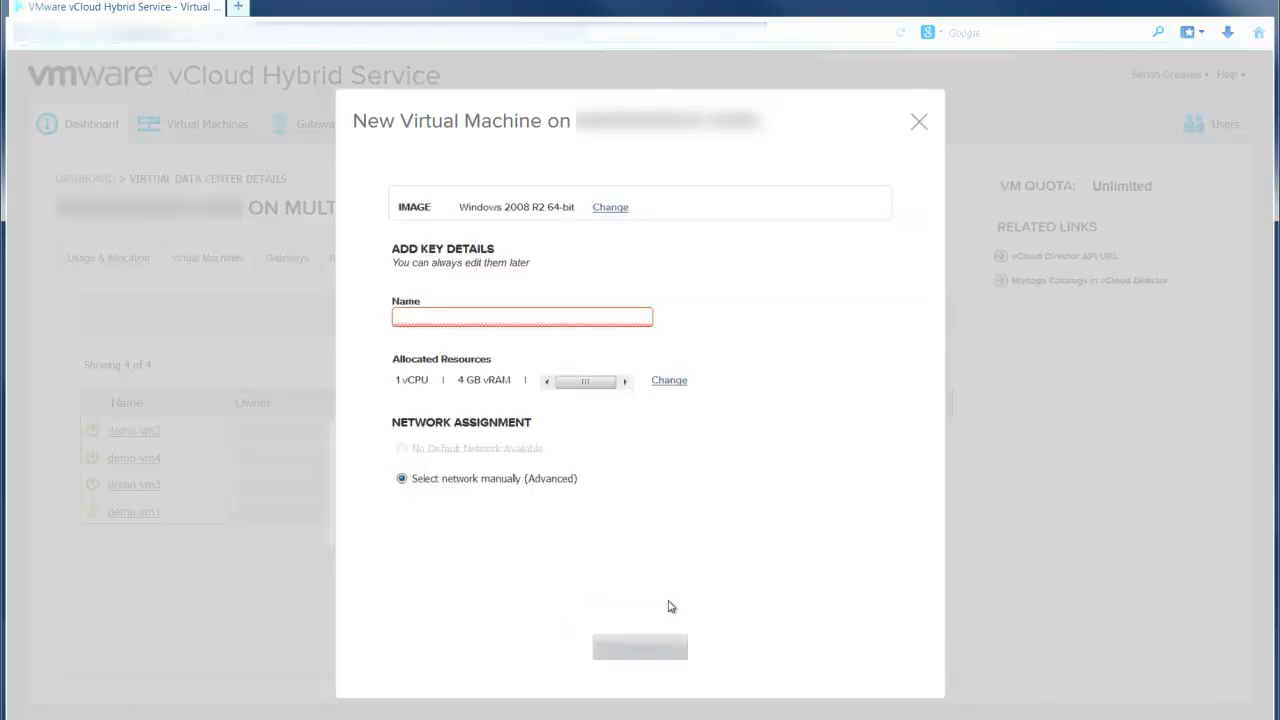
Name the new virtual machine demo-vm5.
{"action": "left_click", "coordinate": [446, 315]}
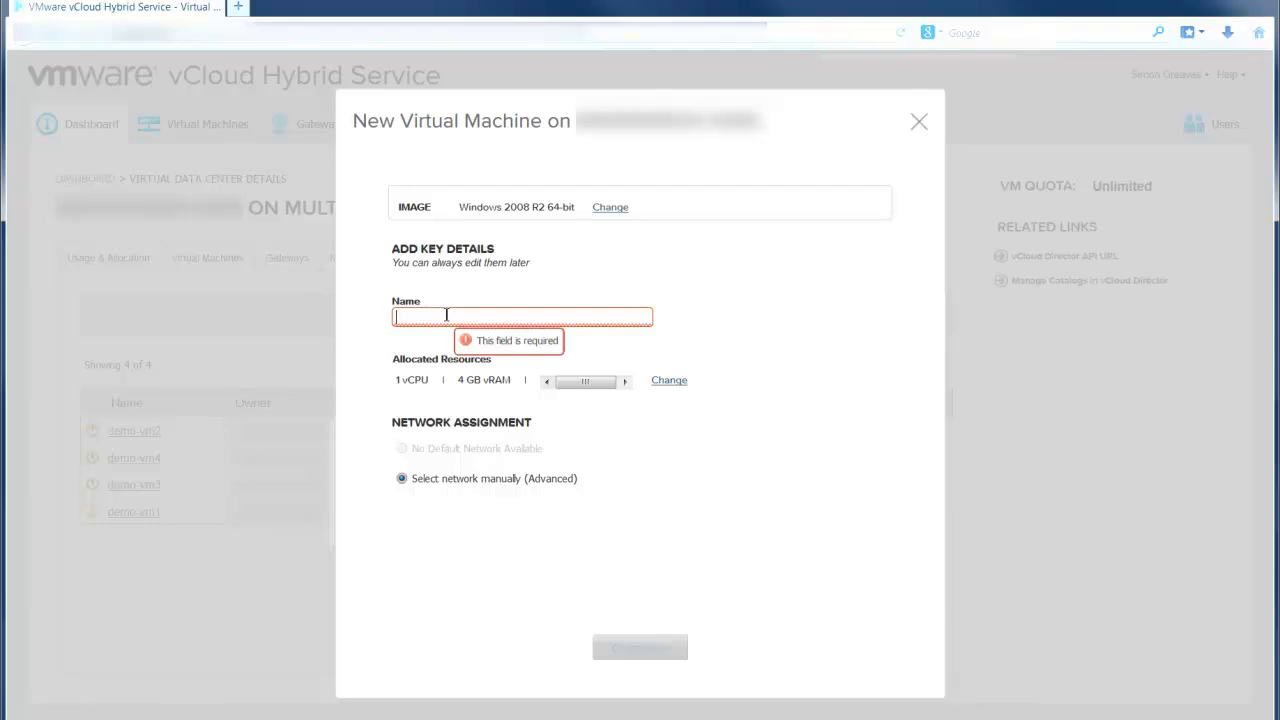
{"action": "type", "text": "demo-v"}
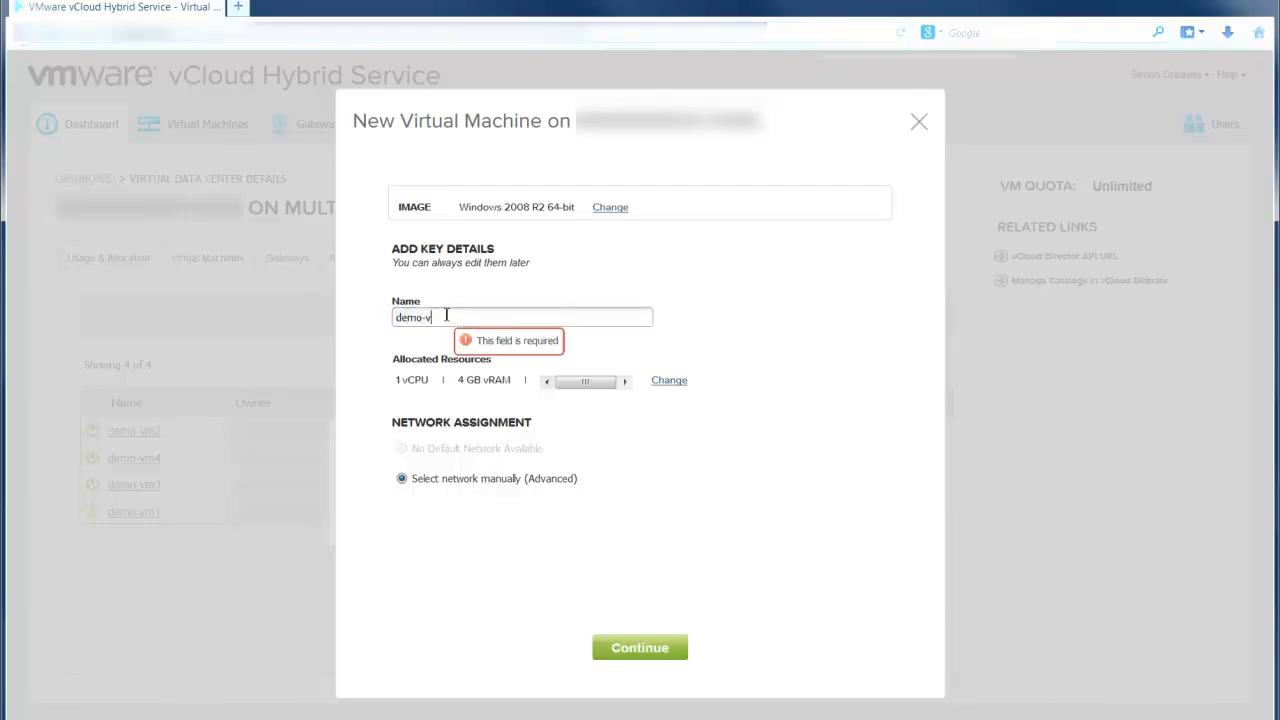
{"action": "type", "text": "m5"}
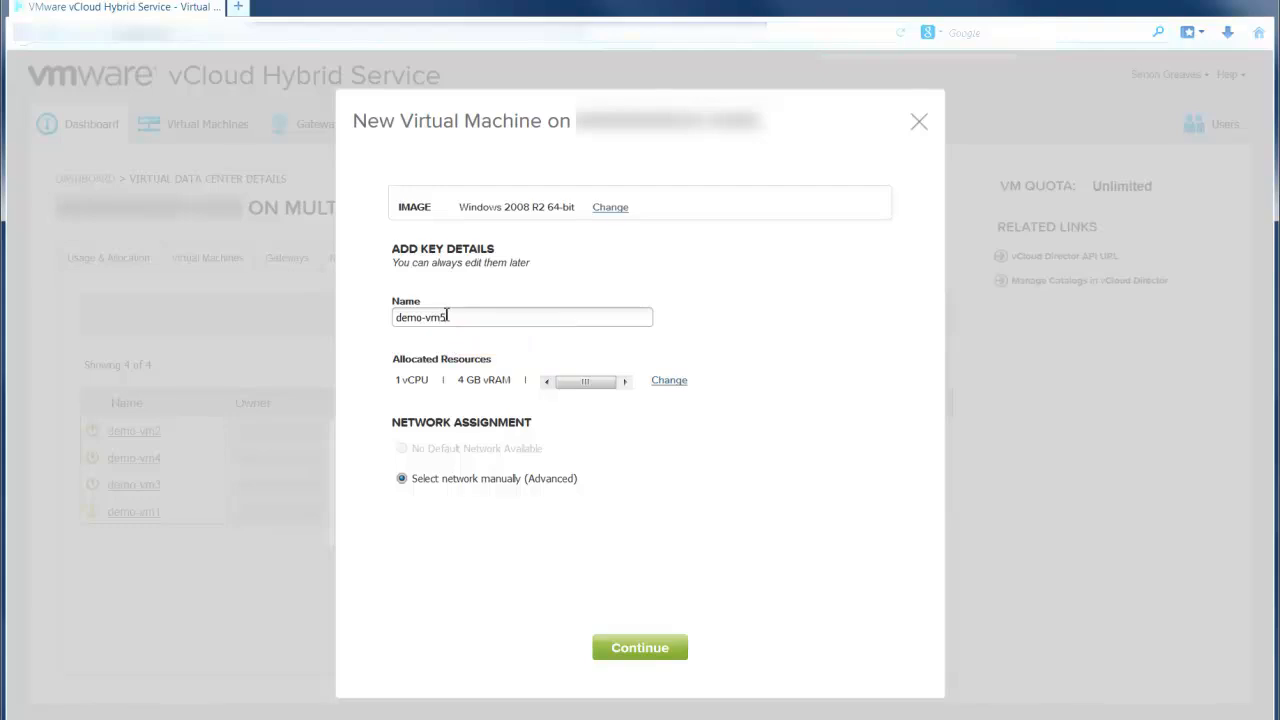
Assign the virtual machine to the Isolated demo net network and deploy it.
{"action": "left_click", "coordinate": [646, 664]}
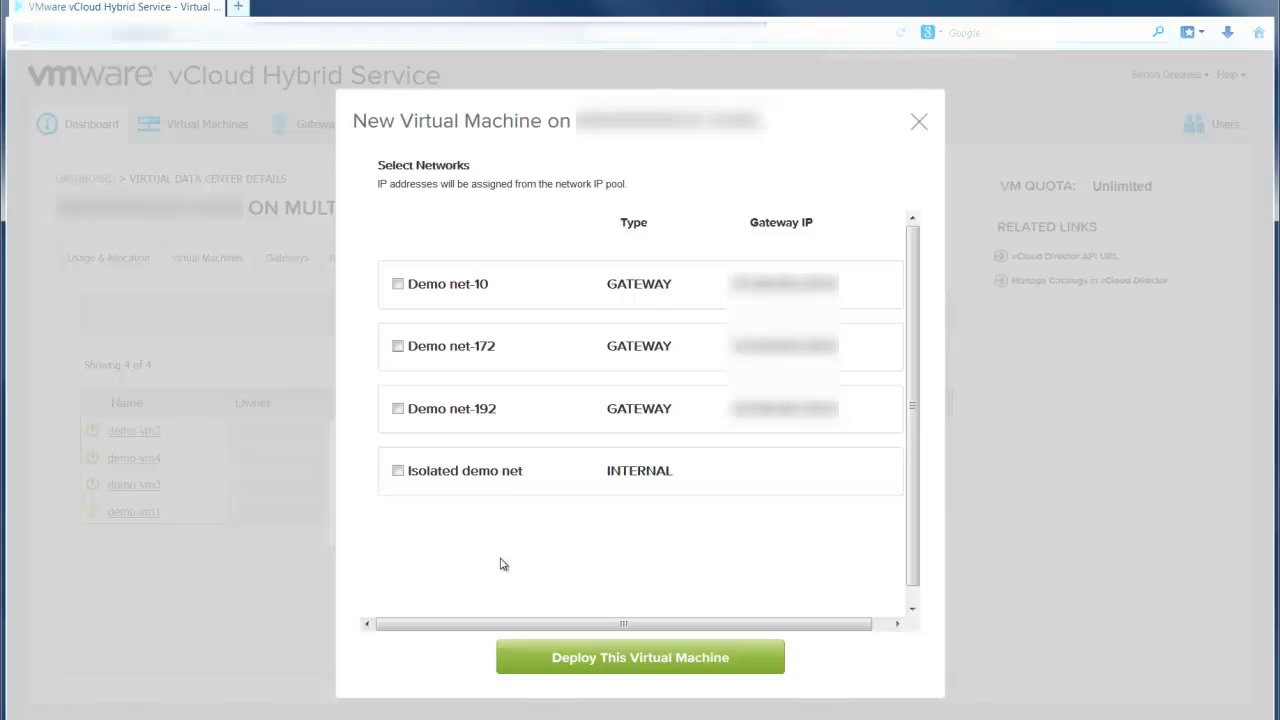
{"action": "left_click", "coordinate": [398, 471]}
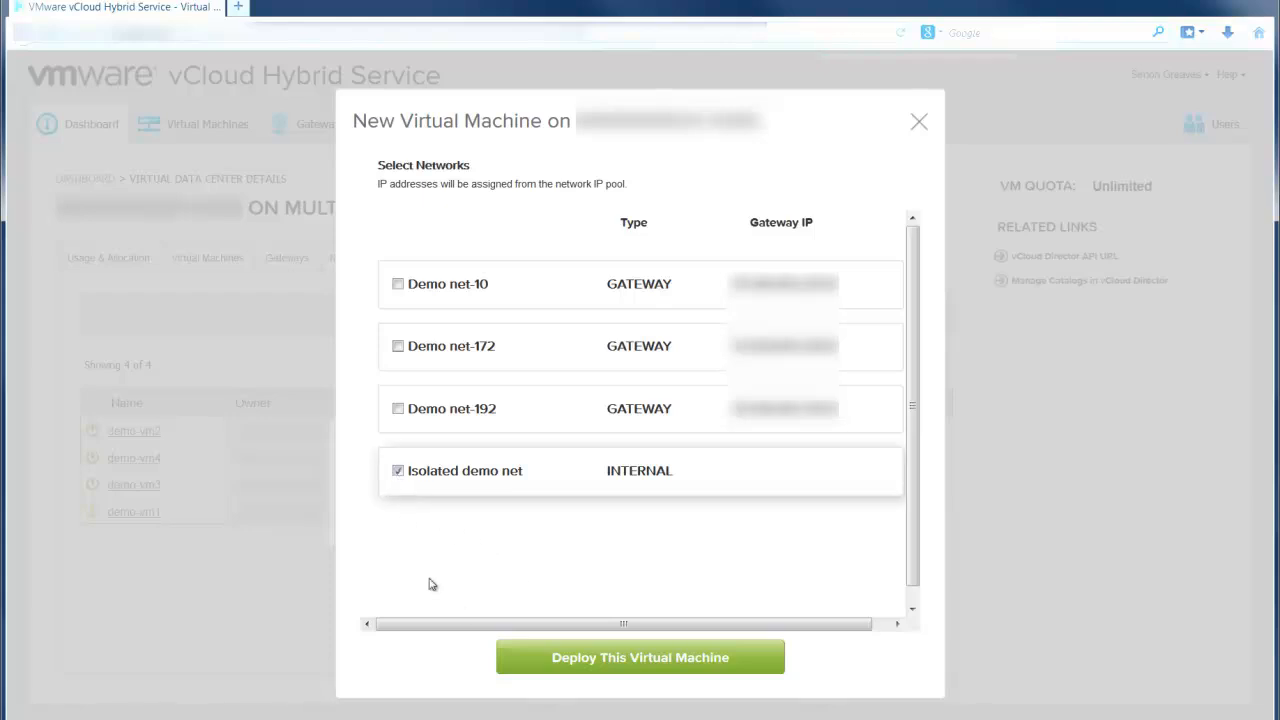
{"action": "left_click", "coordinate": [630, 664]}
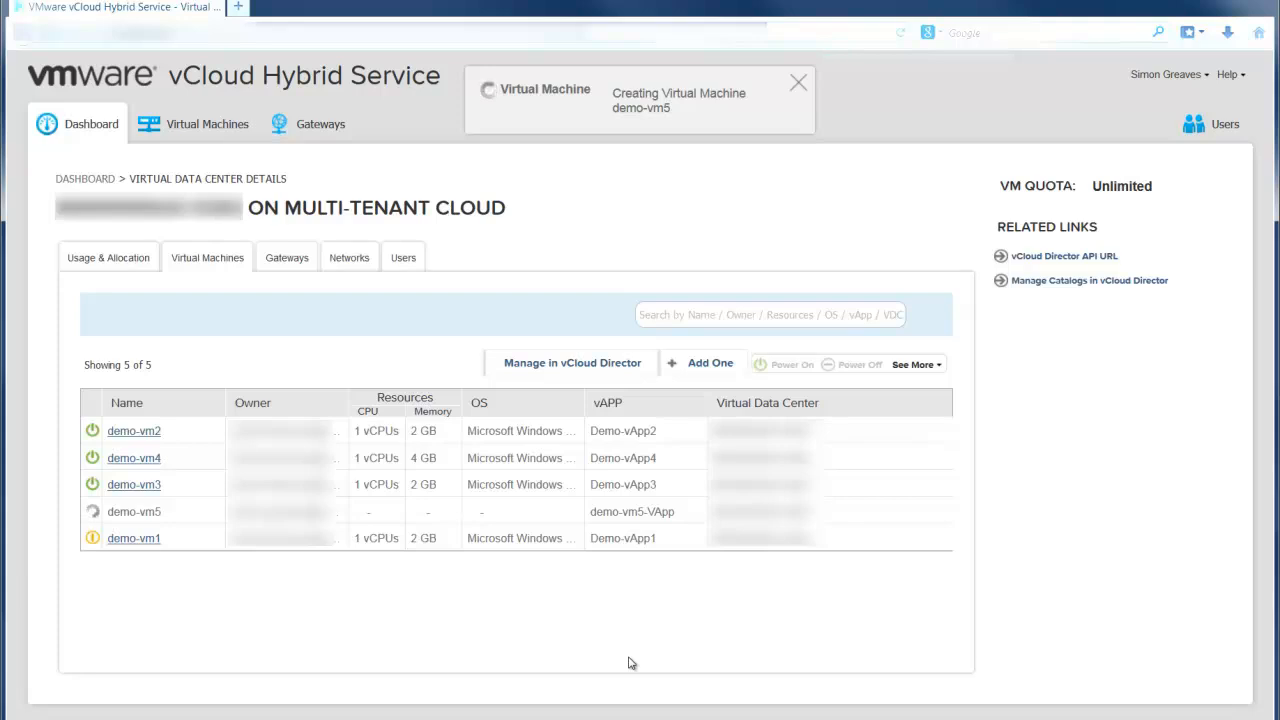
Open vCloud Director to view the data center's vApps, and return to vCloud Hybrid Service.
{"action": "left_click", "coordinate": [612, 368]}
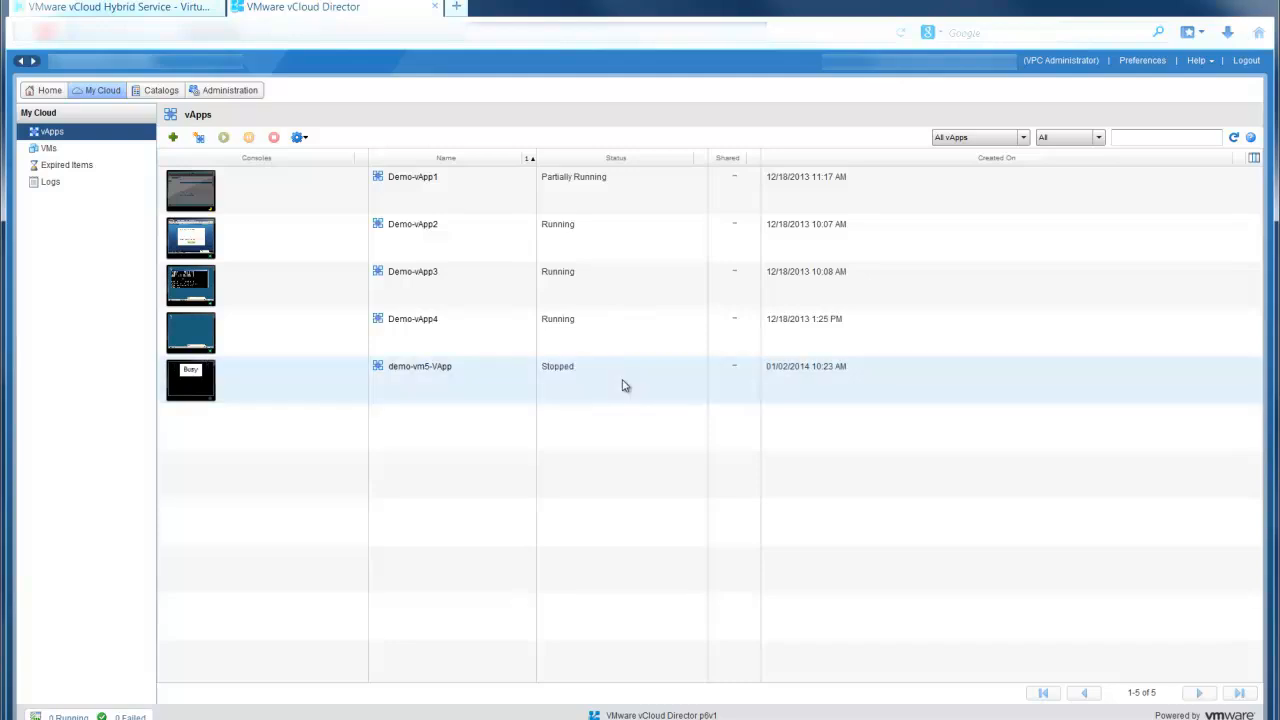
{"action": "left_click", "coordinate": [148, 9]}
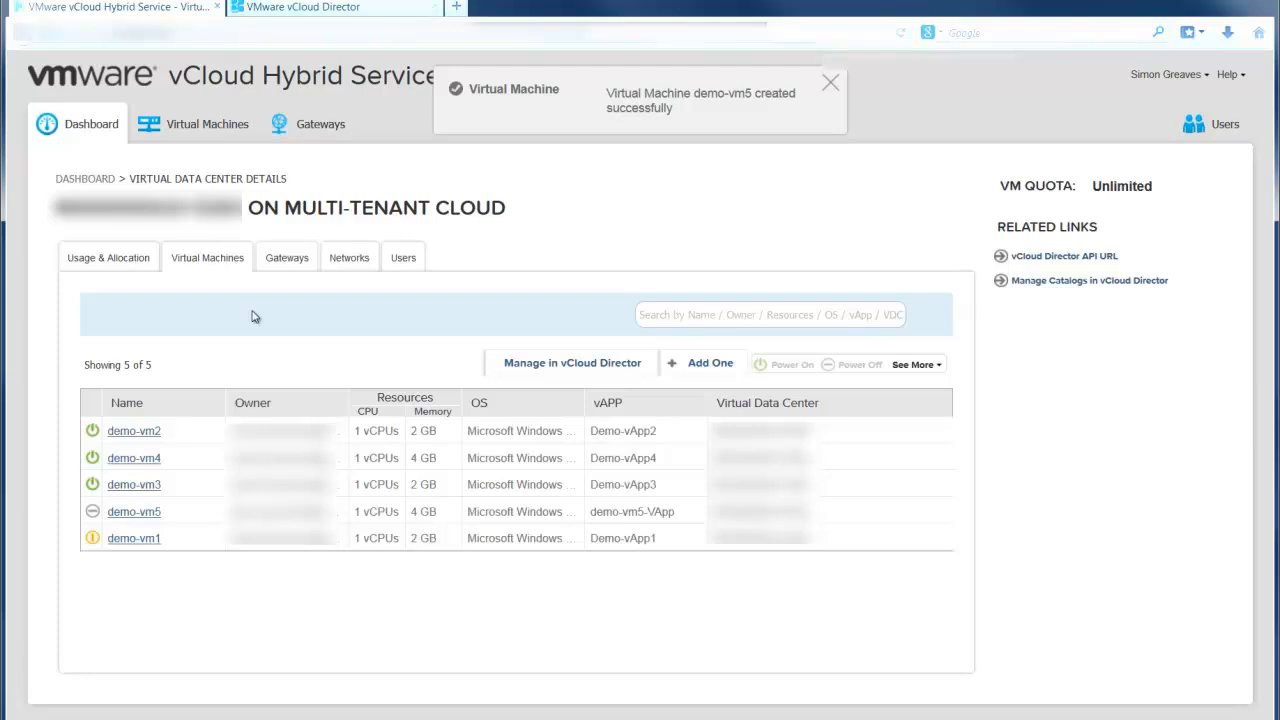
Power on the virtual machine demo-vm5.
{"action": "left_click", "coordinate": [512, 513]}
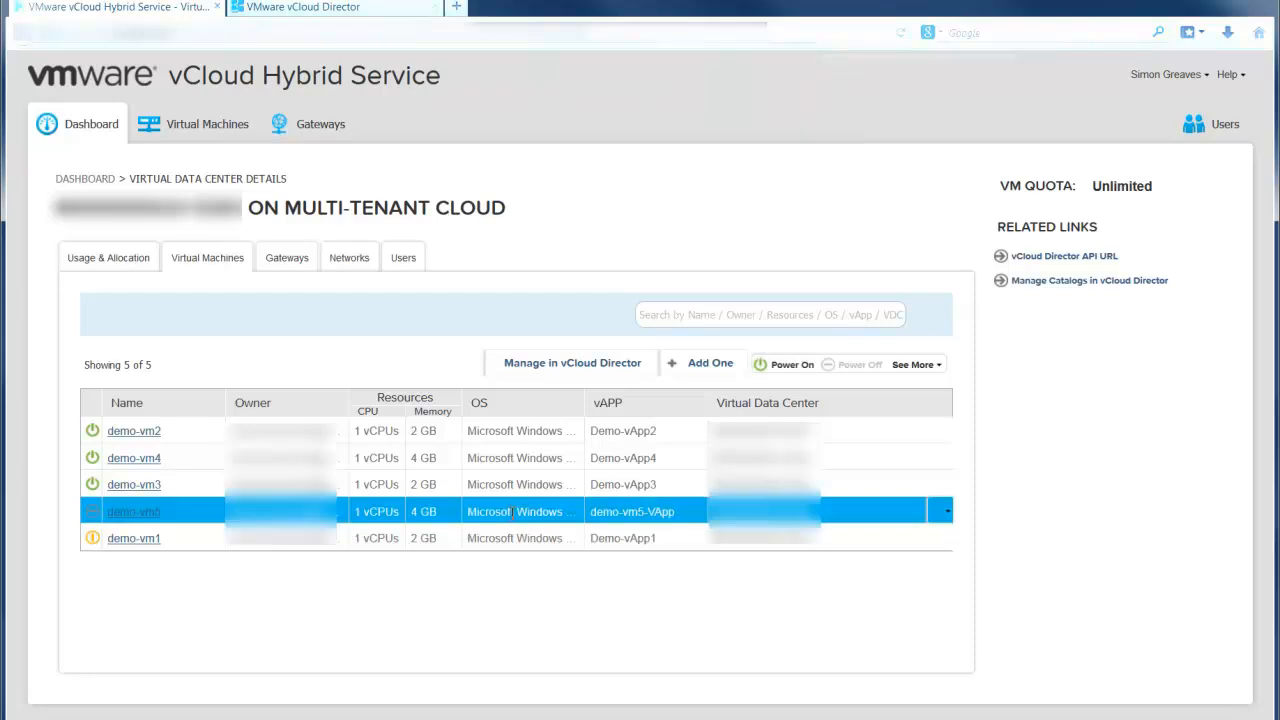
{"action": "left_click", "coordinate": [944, 518]}
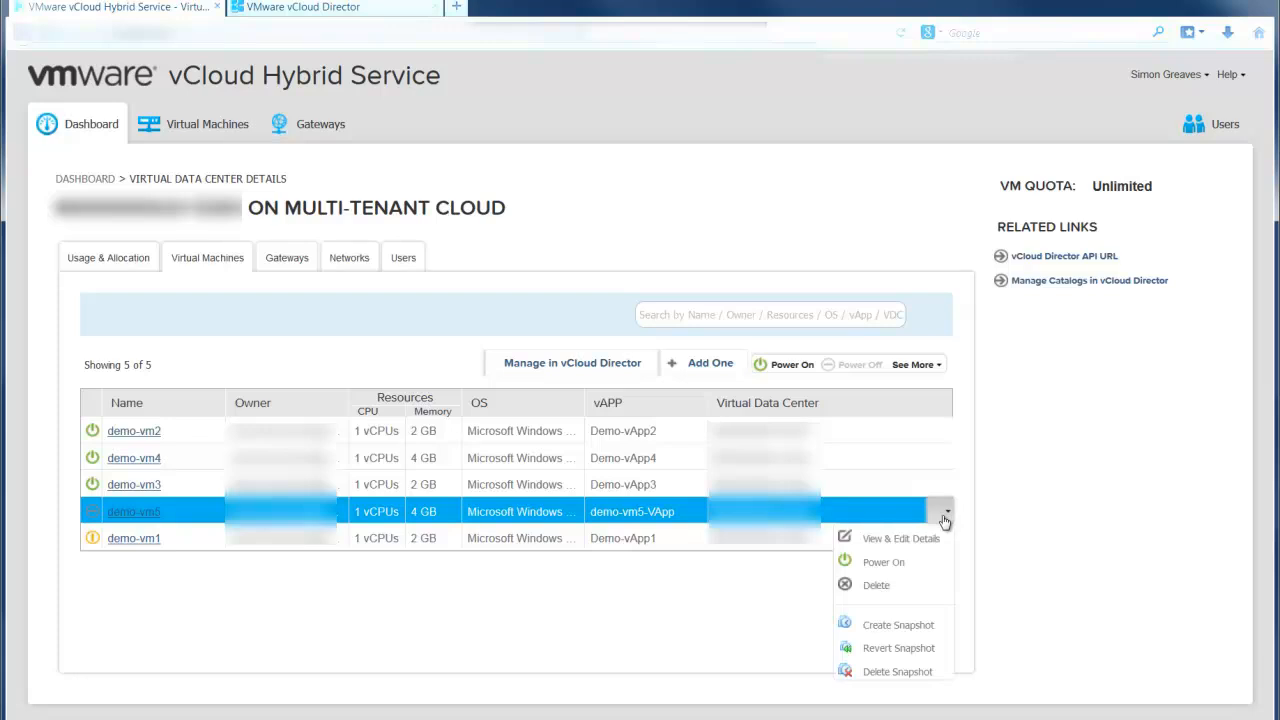
{"action": "left_click", "coordinate": [924, 564]}
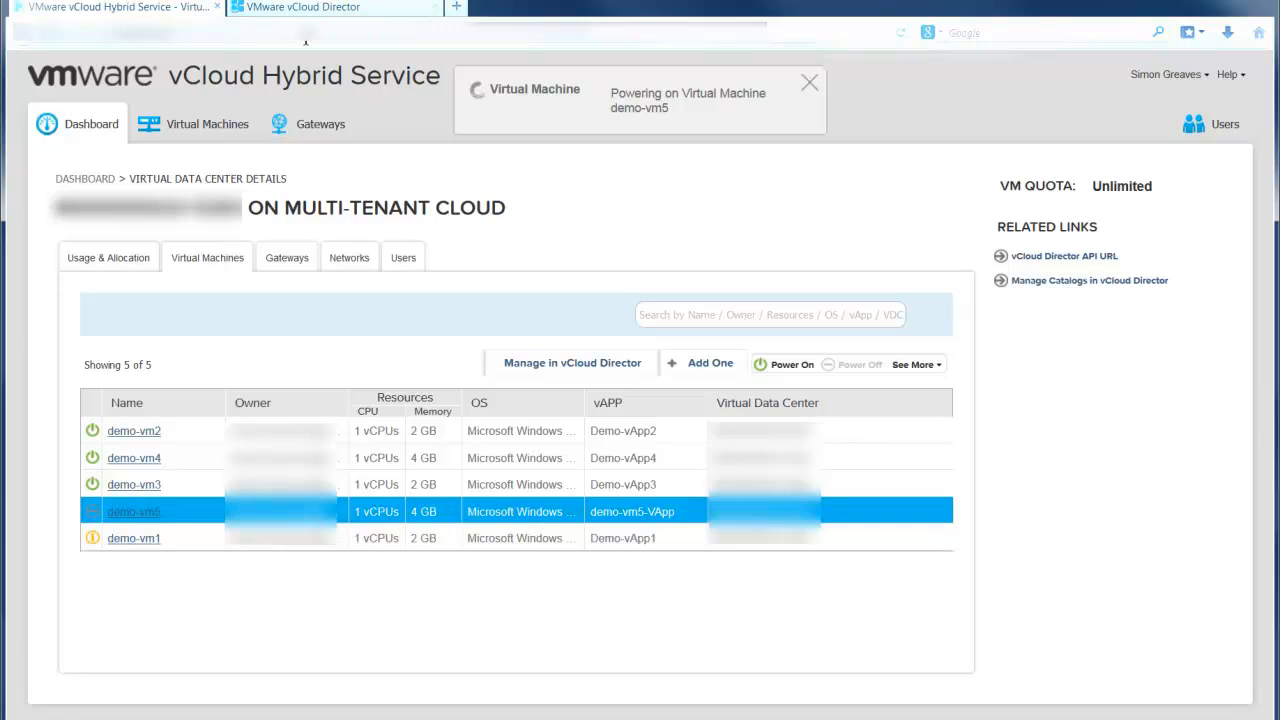
Check the power-on progress of demo-vm5 in both portals, refreshing the vApp list in vCloud Director to examine demo-vm5-VApp's status.
{"action": "left_click", "coordinate": [305, 9]}
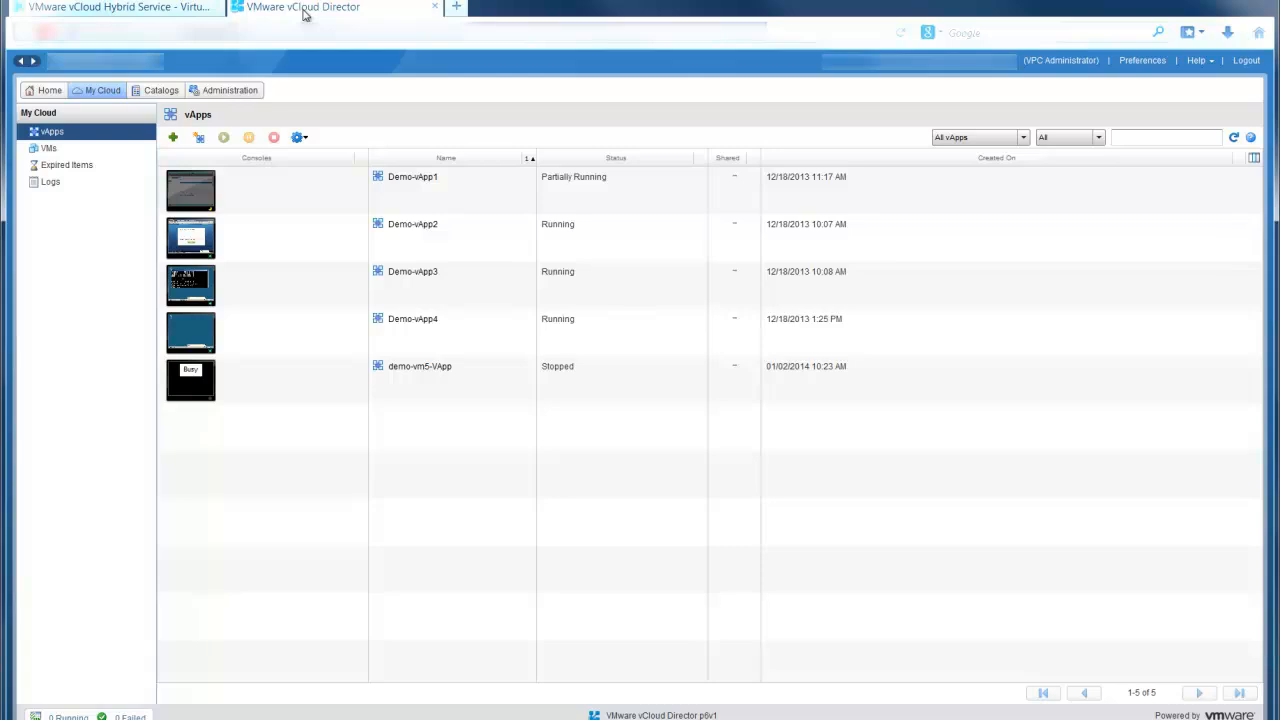
{"action": "left_click", "coordinate": [354, 389]}
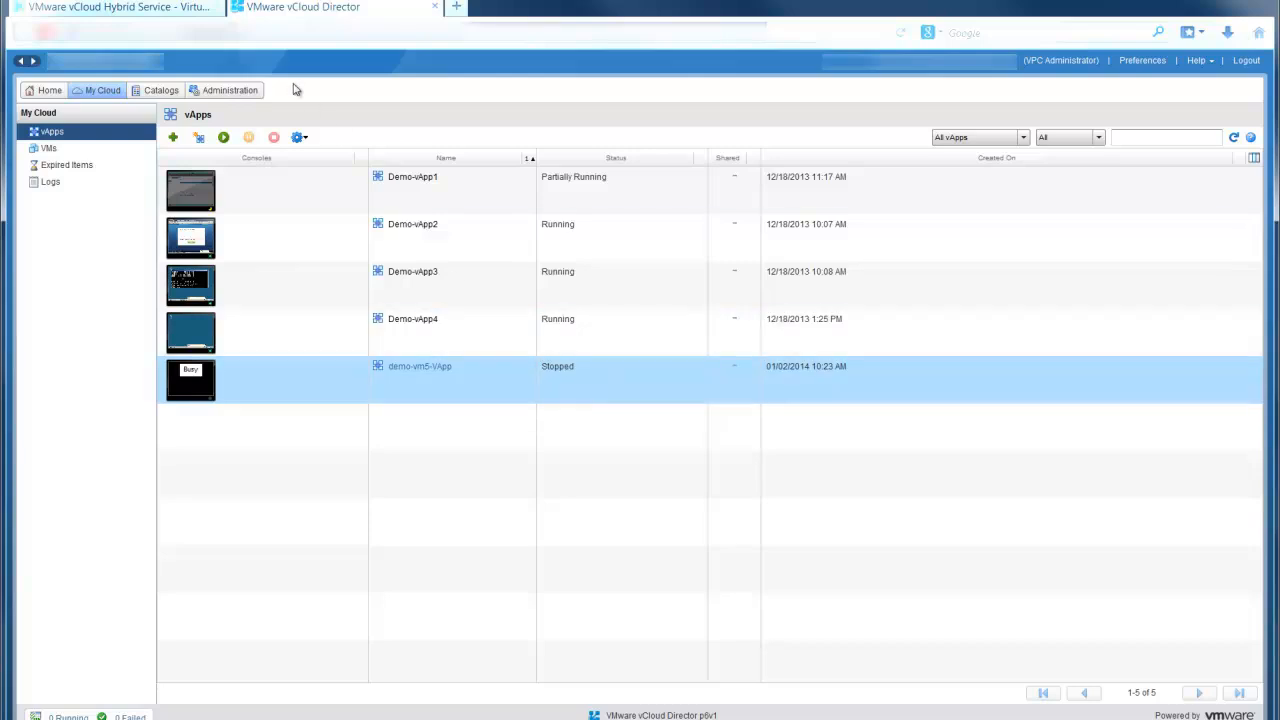
{"action": "left_click", "coordinate": [174, 8]}
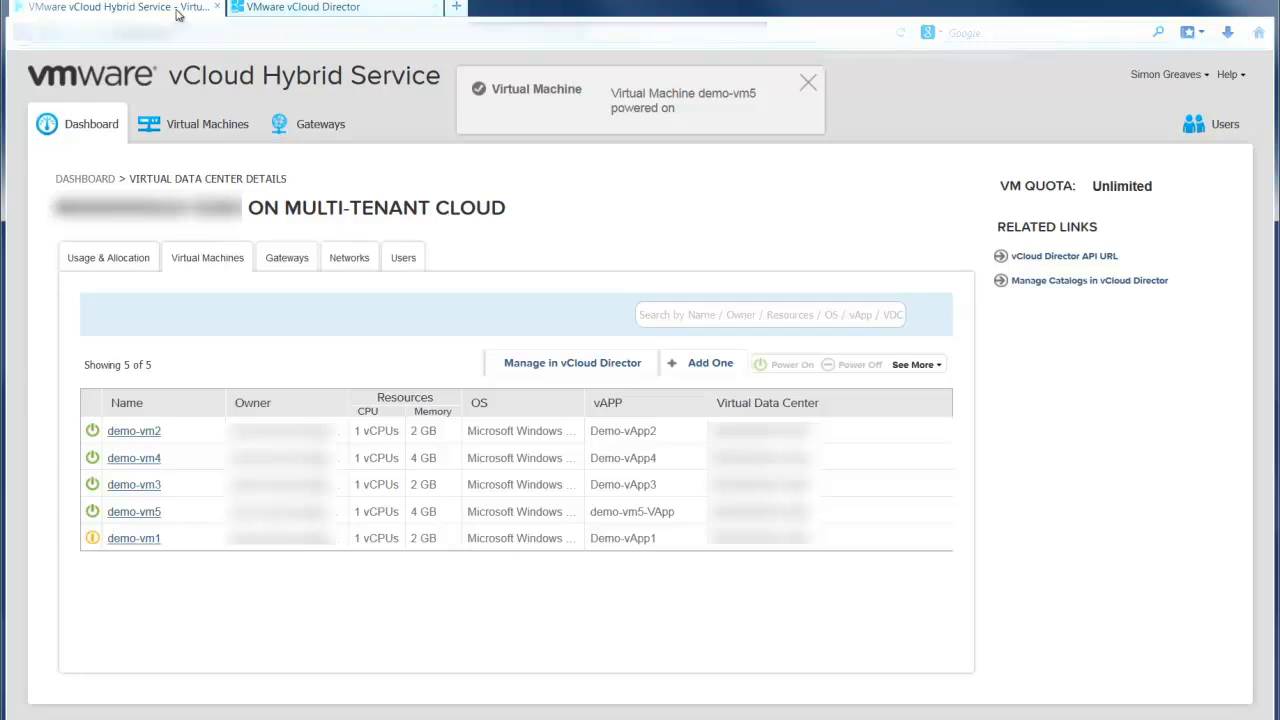
{"action": "left_click", "coordinate": [287, 12]}
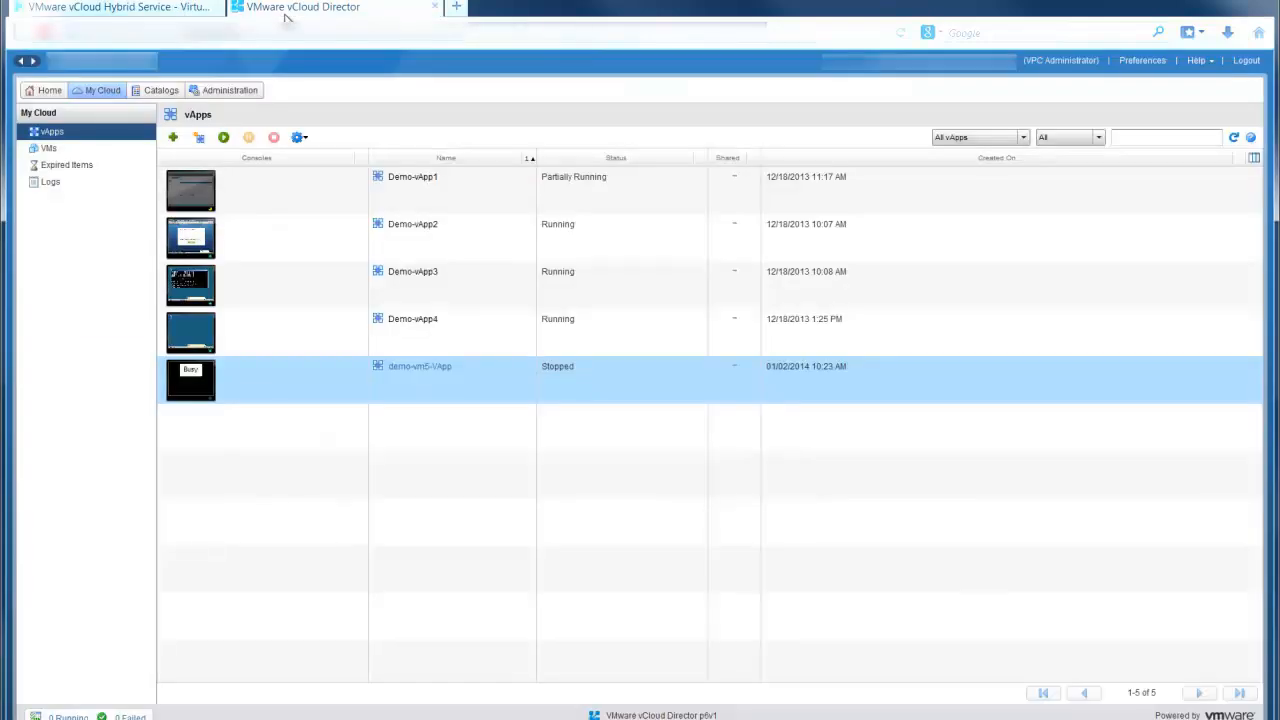
{"action": "left_click", "coordinate": [1236, 138]}
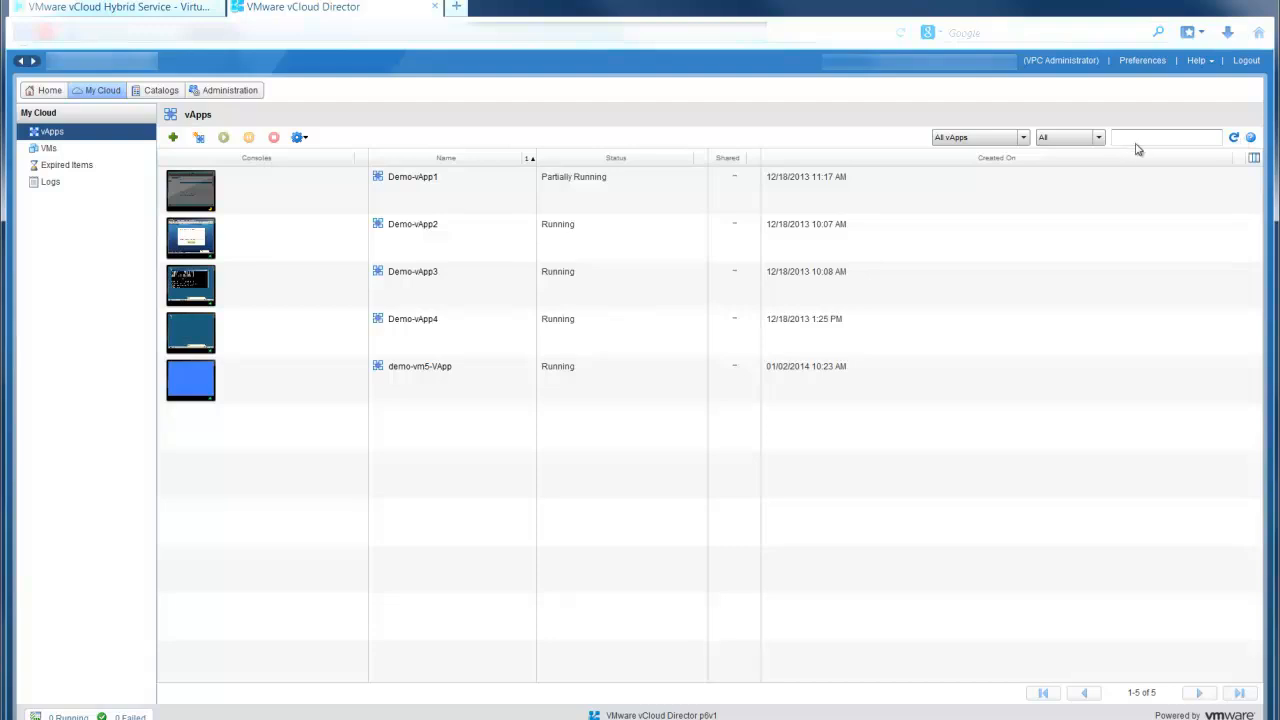
{"action": "left_click", "coordinate": [560, 368]}
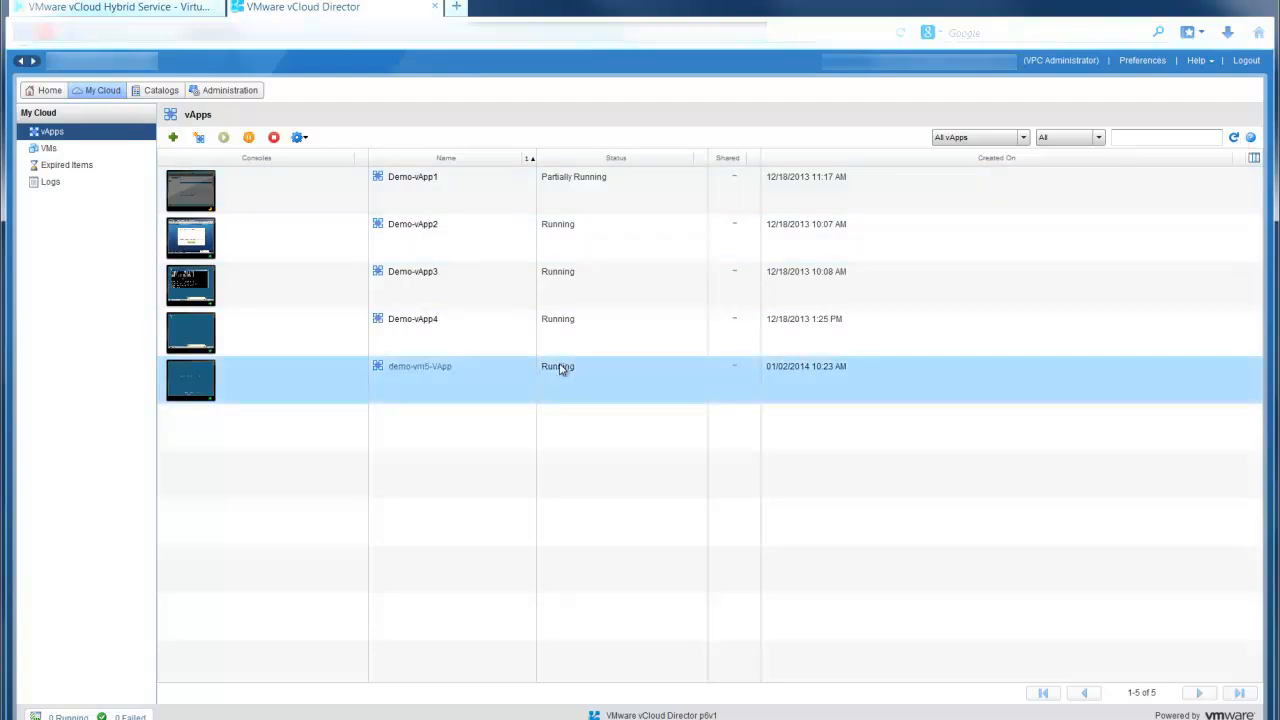
Switch to vCloud Hybrid Service, launch the console of demo-vm5 and request its Windows logon prompt.
{"action": "left_click", "coordinate": [130, 10]}
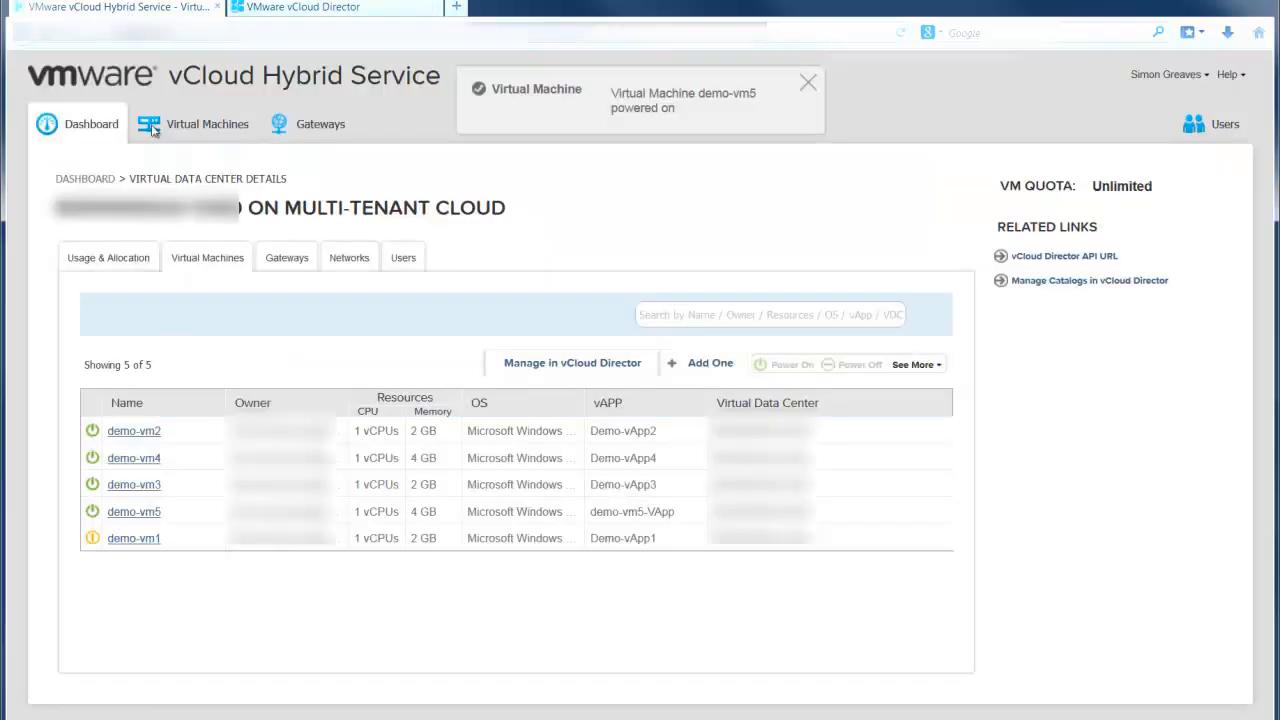
{"action": "left_click", "coordinate": [200, 513]}
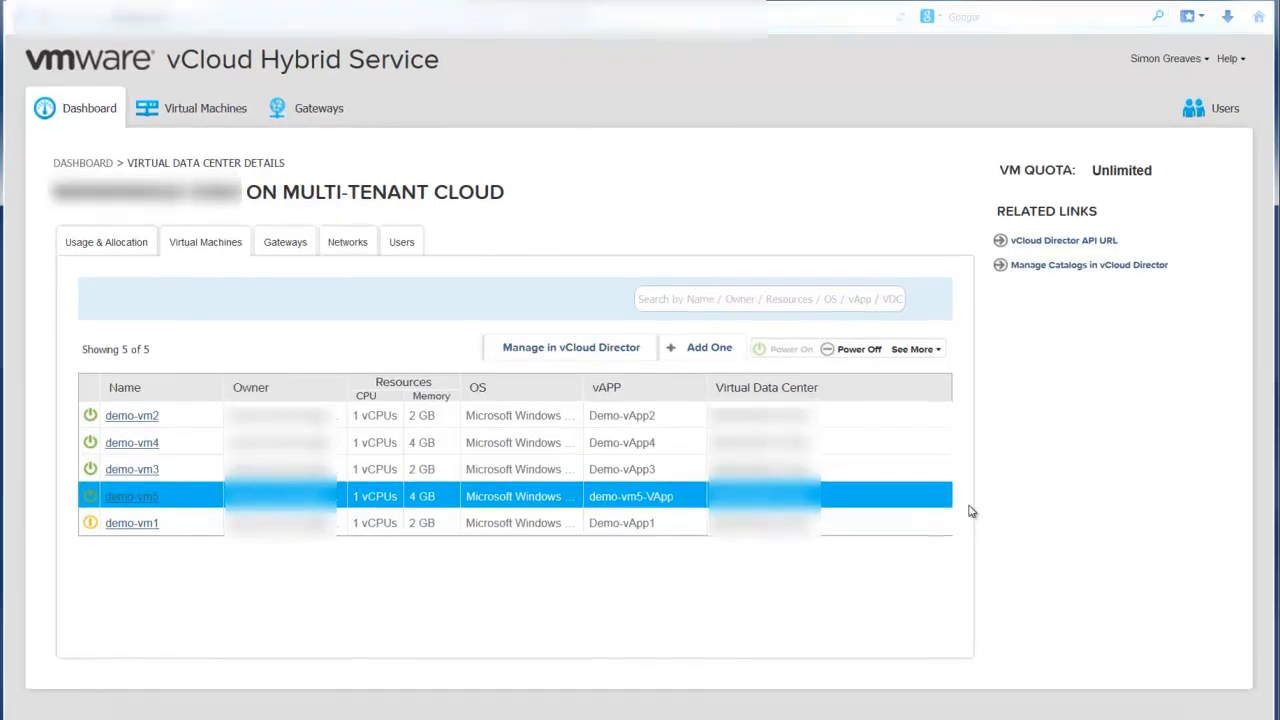
{"action": "left_click", "coordinate": [944, 512]}
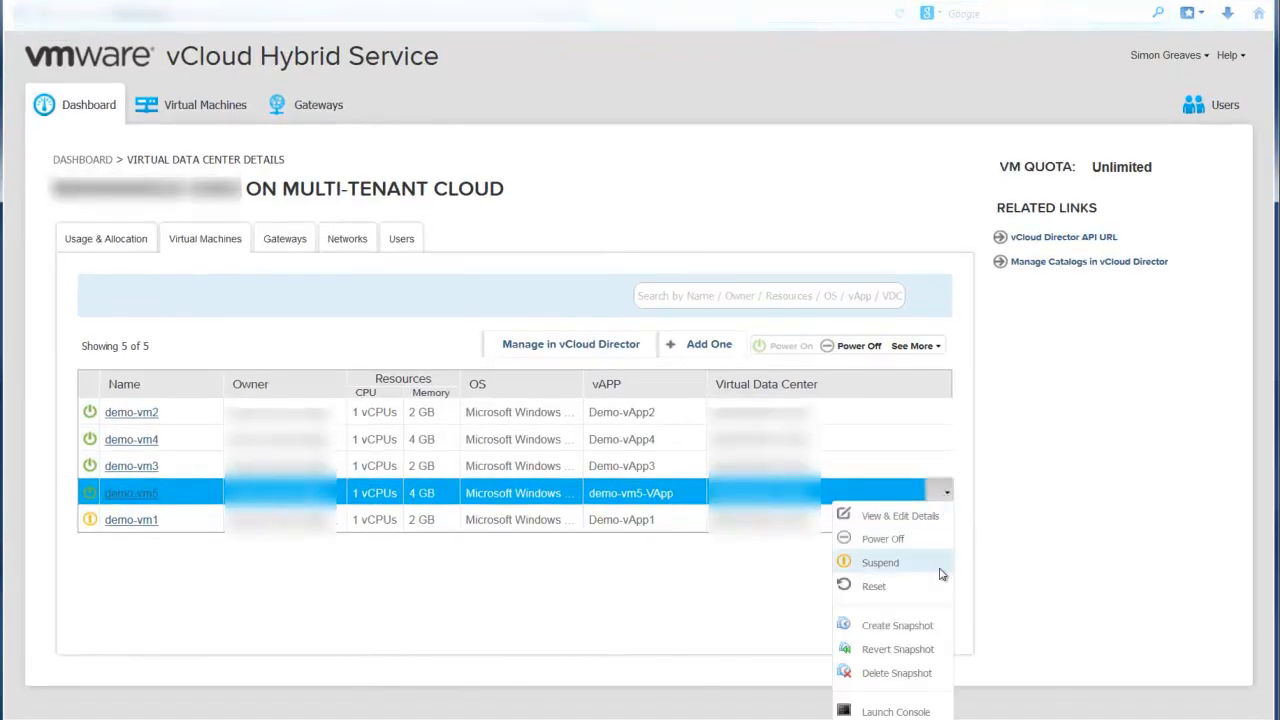
{"action": "left_click", "coordinate": [927, 711]}
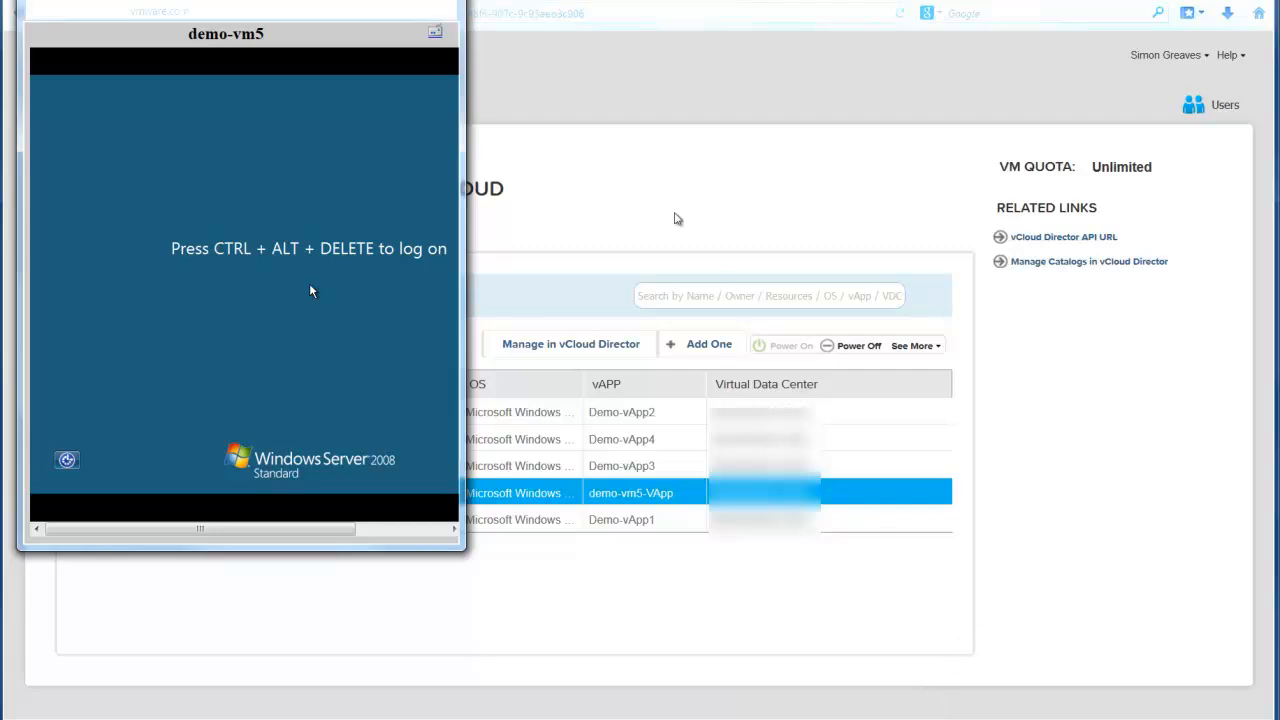
{"action": "left_click", "coordinate": [437, 34]}
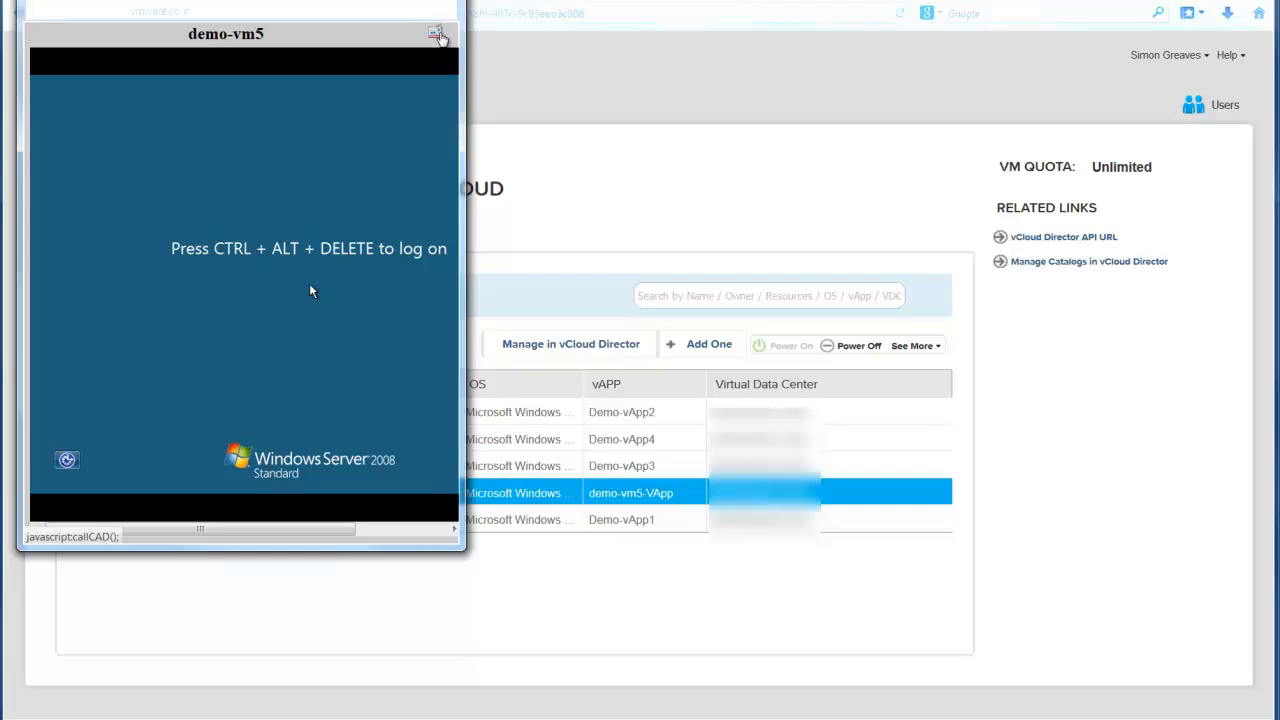